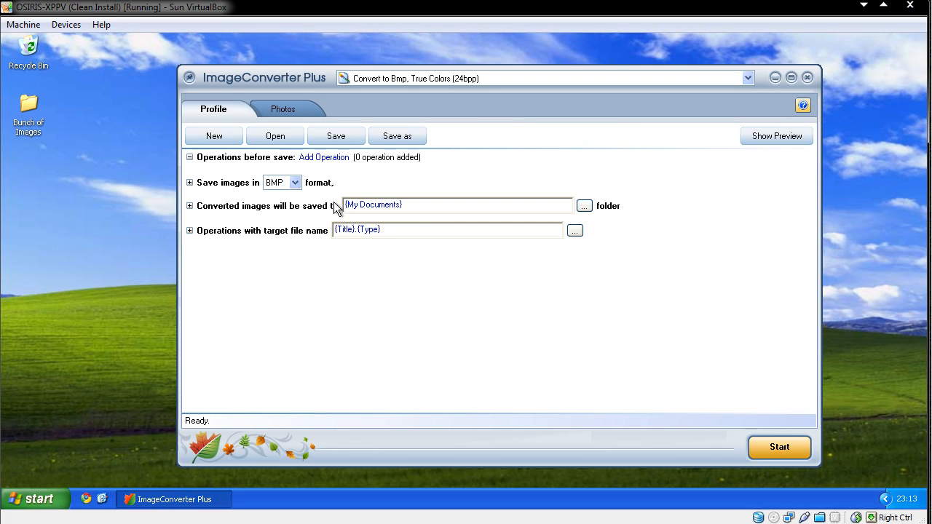
Browse the list of conversion profiles and the Photos tab without changing anything.
{"action": "left_click", "coordinate": [491, 79]}
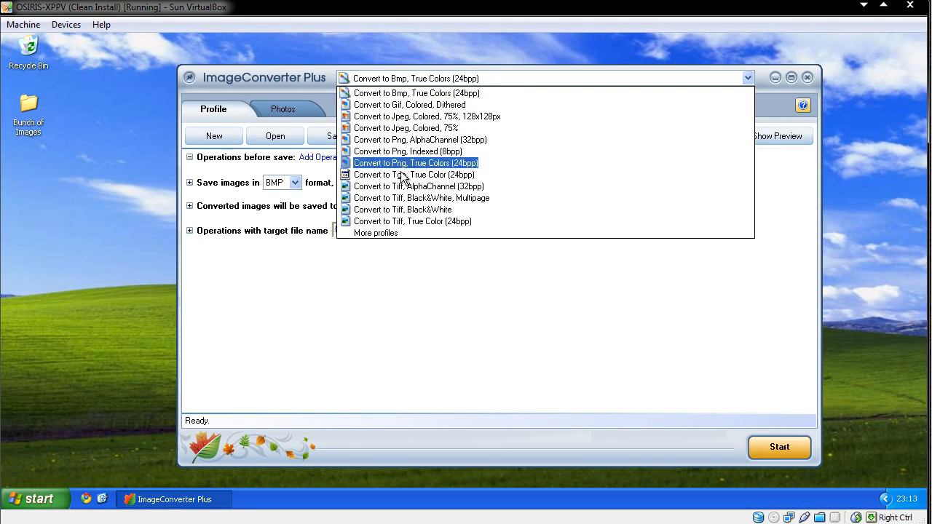
{"action": "left_click", "coordinate": [426, 273]}
{"action": "left_click", "coordinate": [289, 110]}
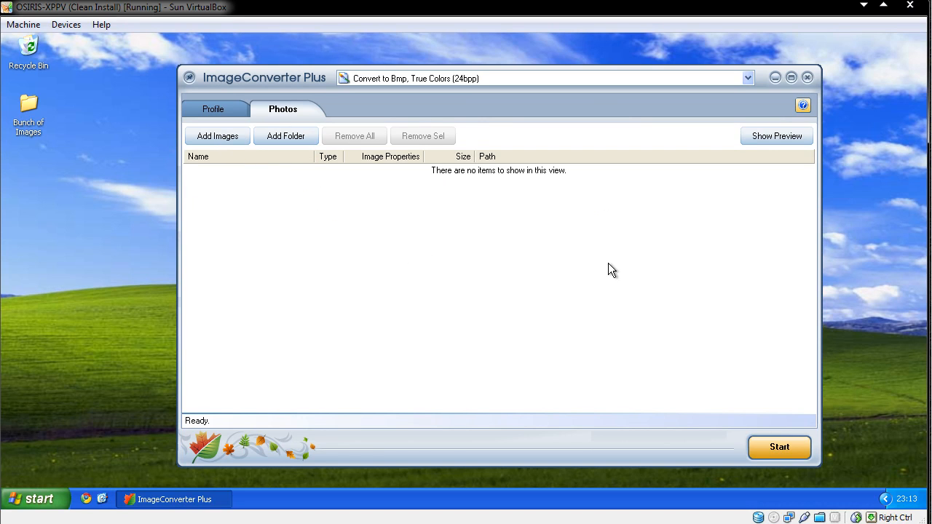
{"action": "left_click", "coordinate": [221, 117]}
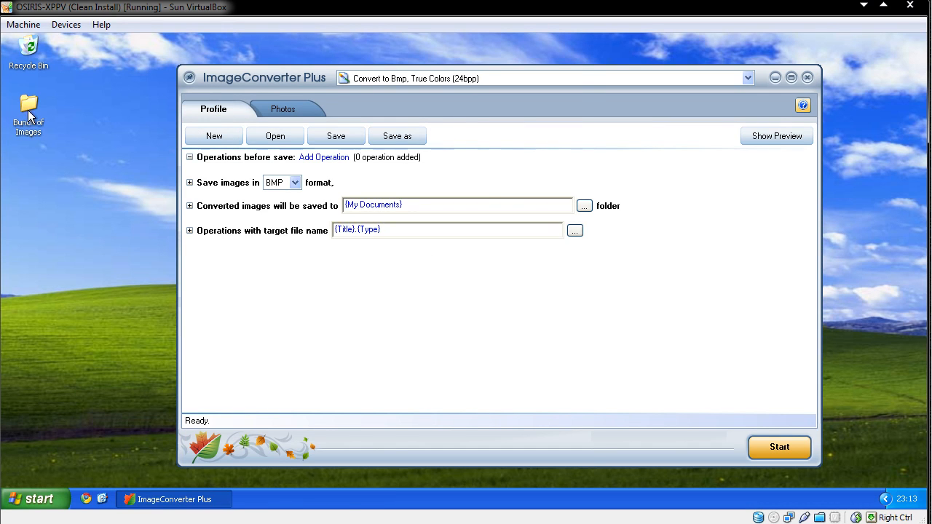
Open the Bunch of Images folder and examine its TIF images, previewing IMG_0164.
{"action": "double_click", "coordinate": [29, 110]}
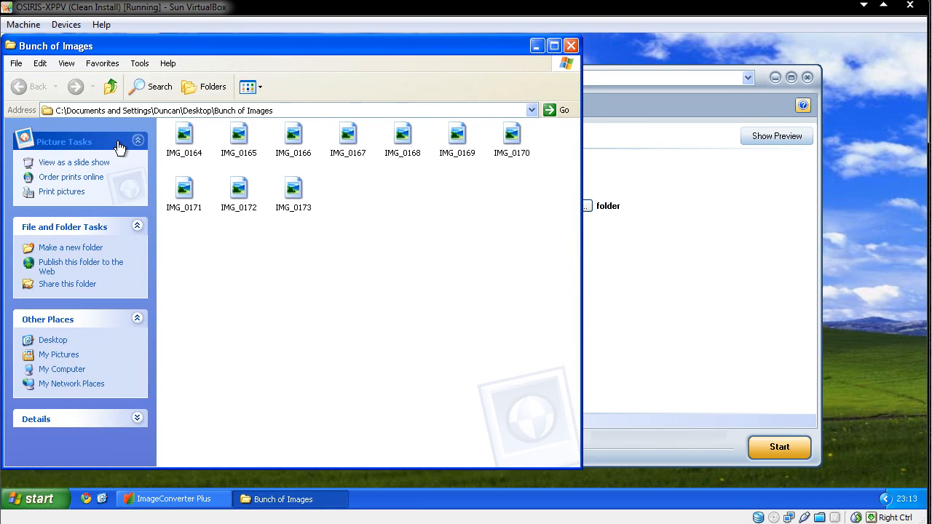
{"action": "right_click", "coordinate": [185, 138]}
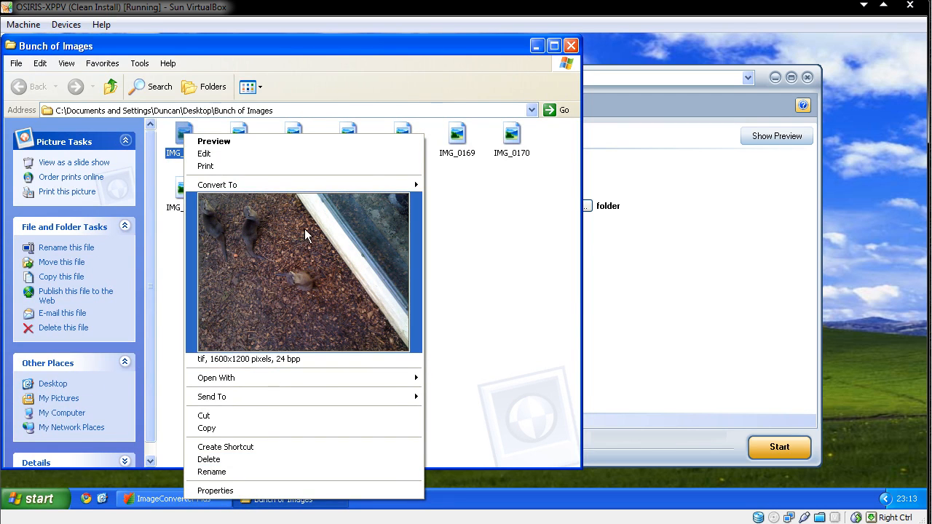
{"action": "left_click", "coordinate": [514, 268]}
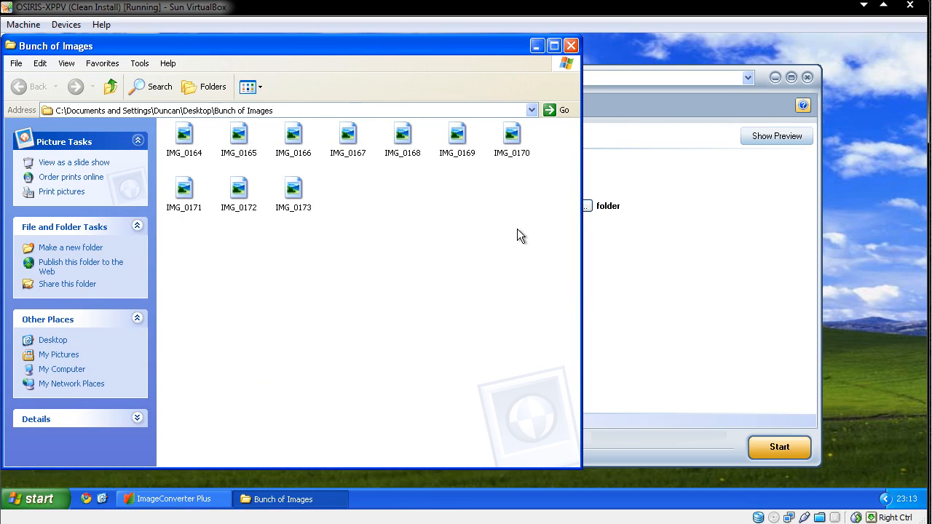
{"action": "left_click_drag", "start_coordinate": [527, 221], "coordinate": [156, 119]}
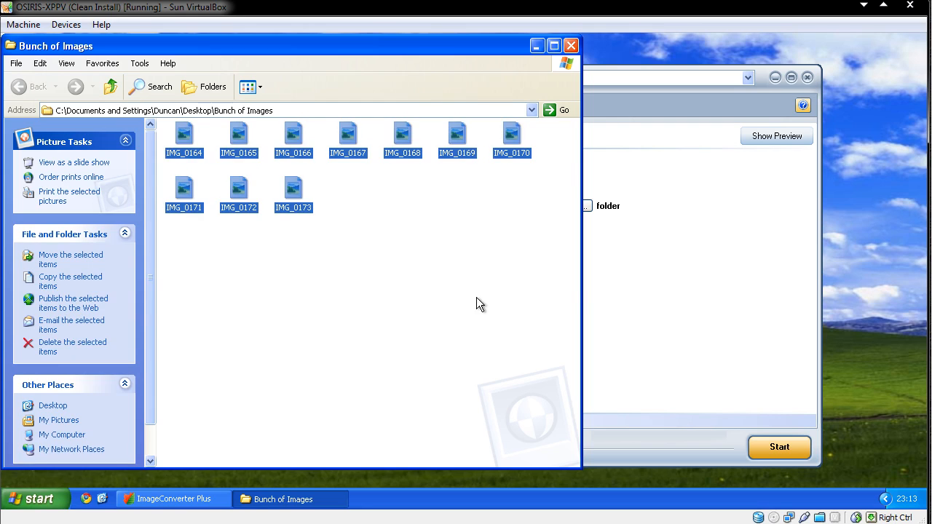
{"action": "left_click", "coordinate": [475, 294]}
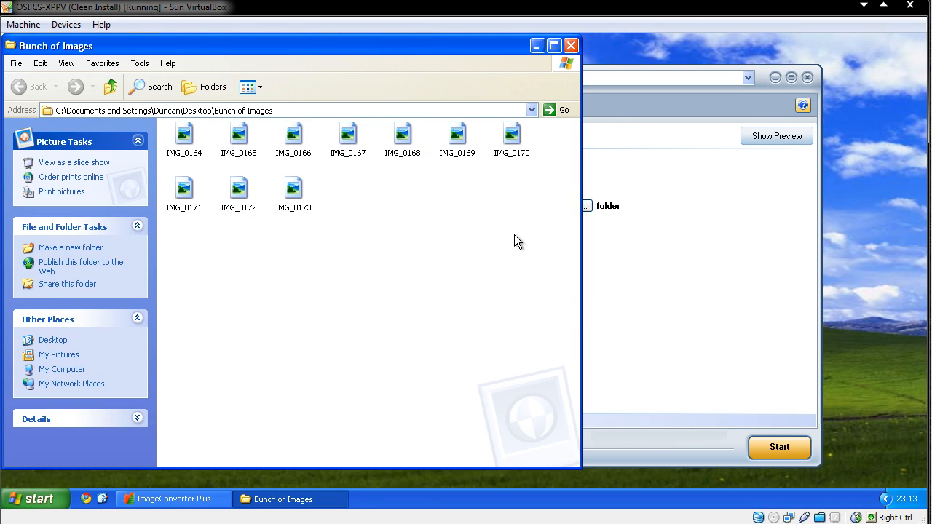
{"action": "double_click", "coordinate": [183, 137]}
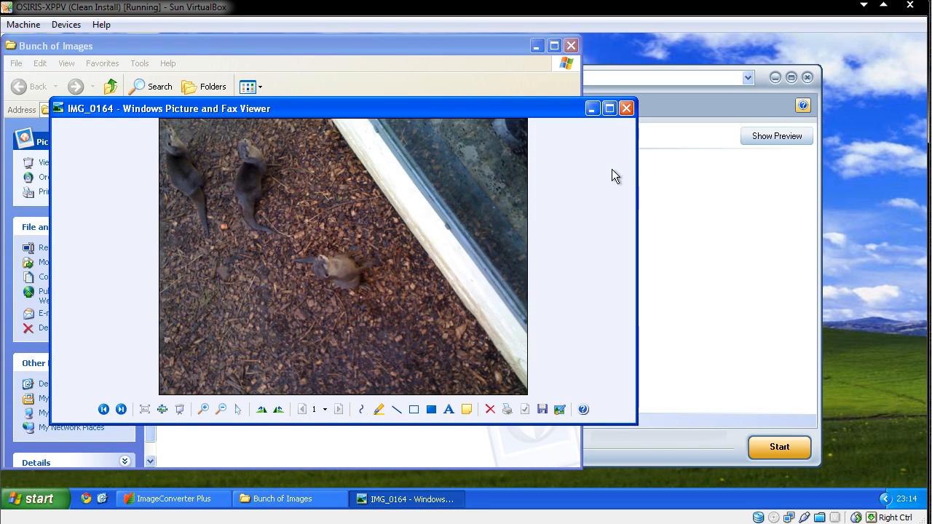
{"action": "left_click", "coordinate": [621, 112]}
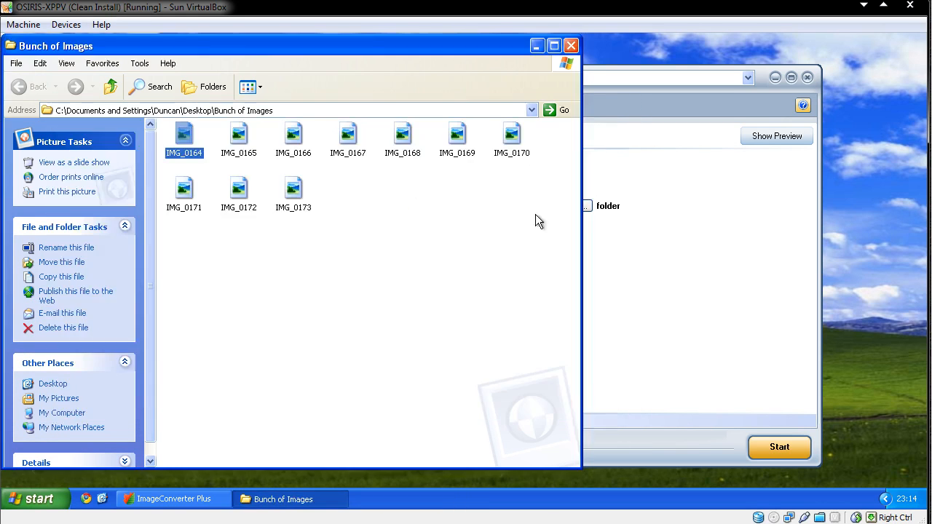
{"action": "left_click", "coordinate": [648, 317]}
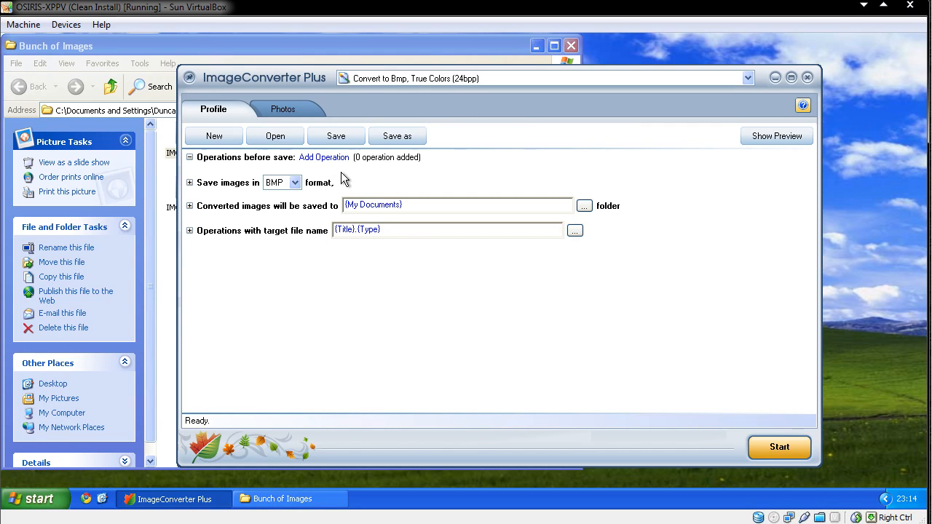
Start a new profile that saves images in JPG format.
{"action": "left_click", "coordinate": [214, 138]}
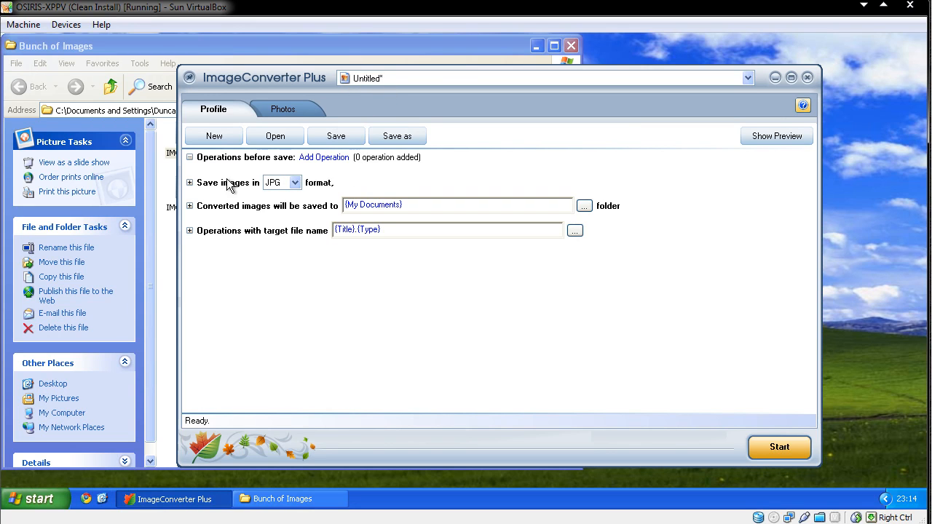
{"action": "left_click", "coordinate": [294, 183]}
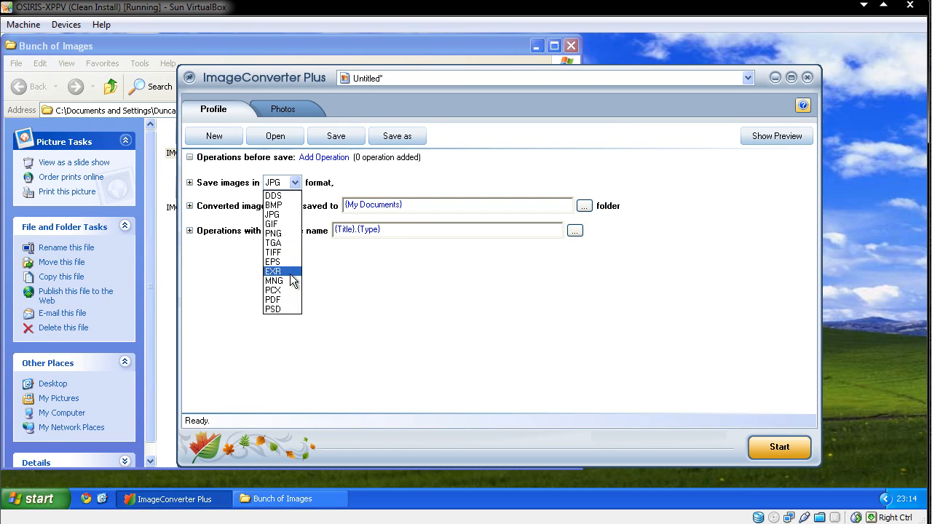
{"action": "left_click", "coordinate": [293, 185]}
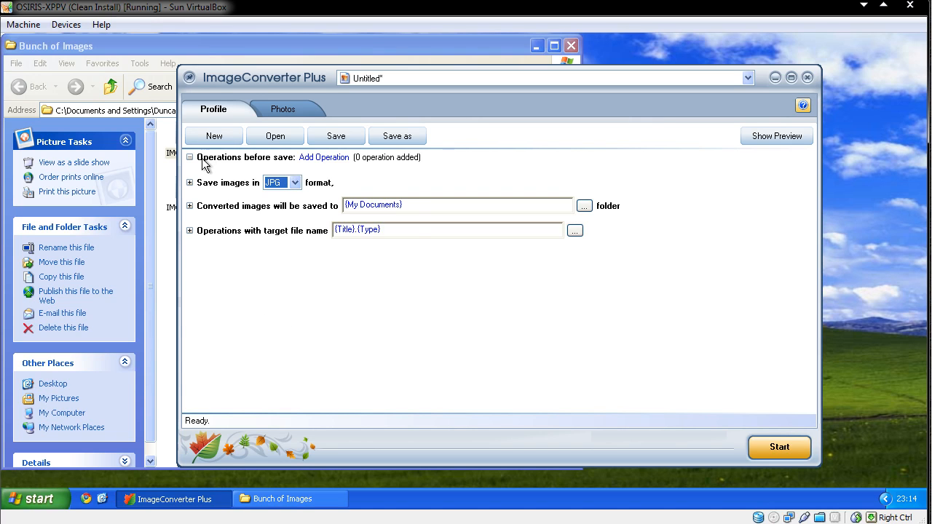
Add a Resize operation with pixel dimensions of 160 x 100.
{"action": "left_click", "coordinate": [318, 160]}
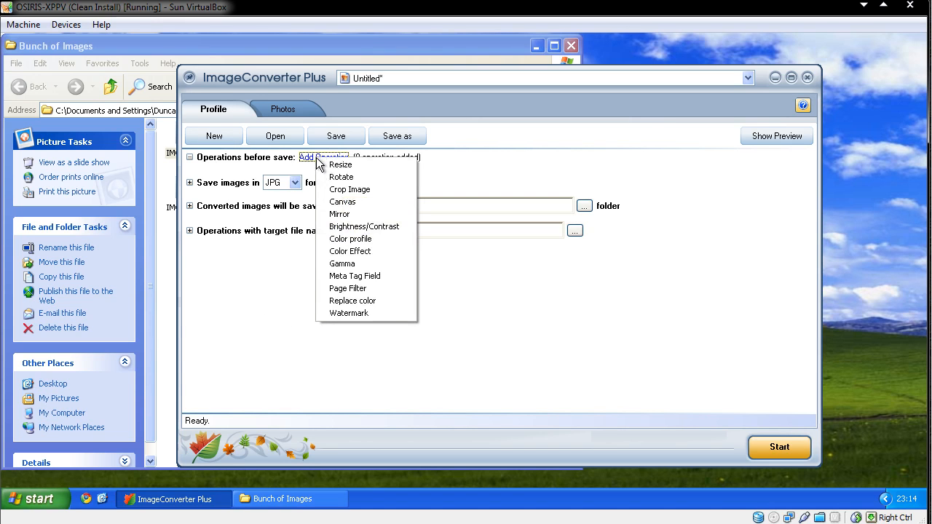
{"action": "left_click", "coordinate": [337, 166]}
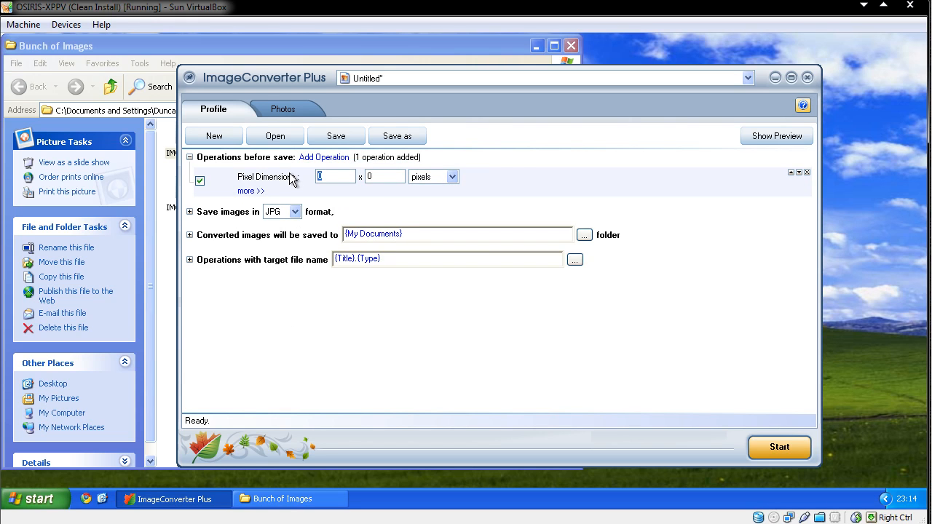
{"action": "type", "text": "16"}
Add a Color Effect operation applying the Sharpen effect.
{"action": "left_click", "coordinate": [310, 160]}
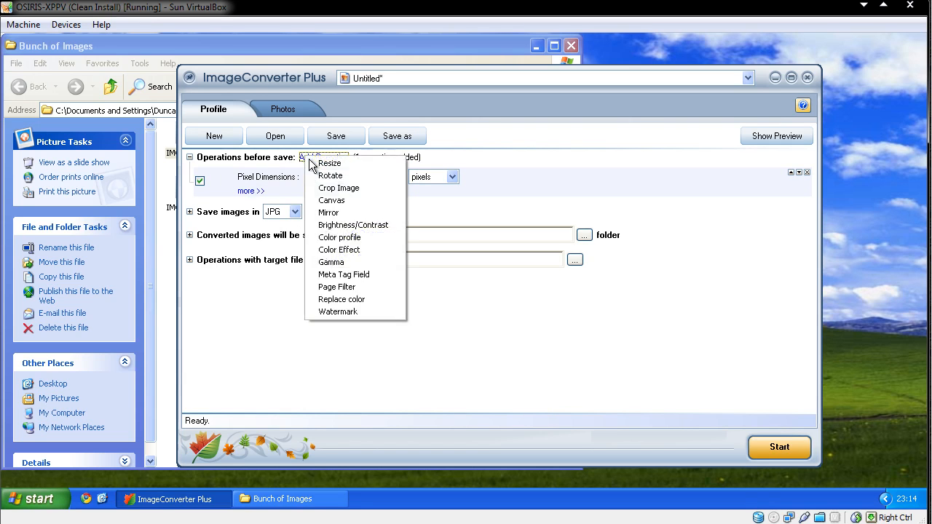
{"action": "left_click", "coordinate": [337, 250]}
{"action": "left_click", "coordinate": [332, 209]}
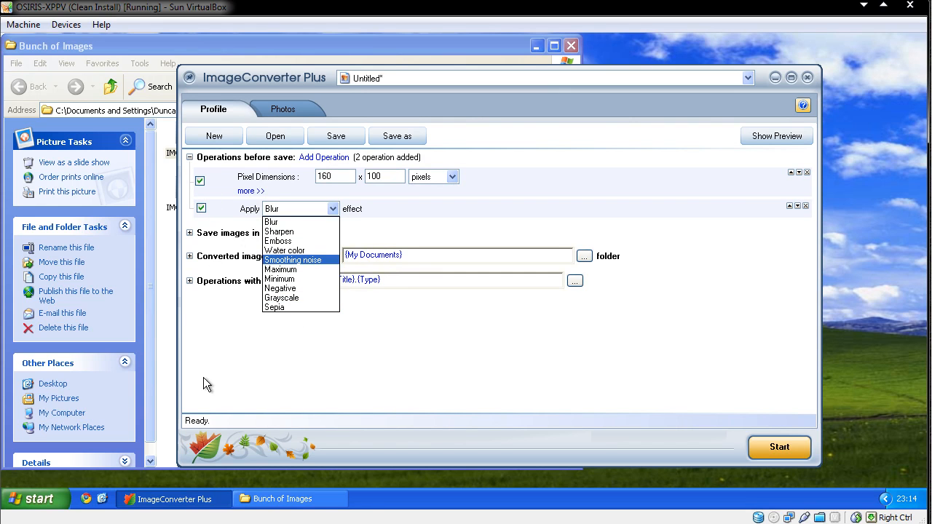
{"action": "left_click", "coordinate": [301, 232]}
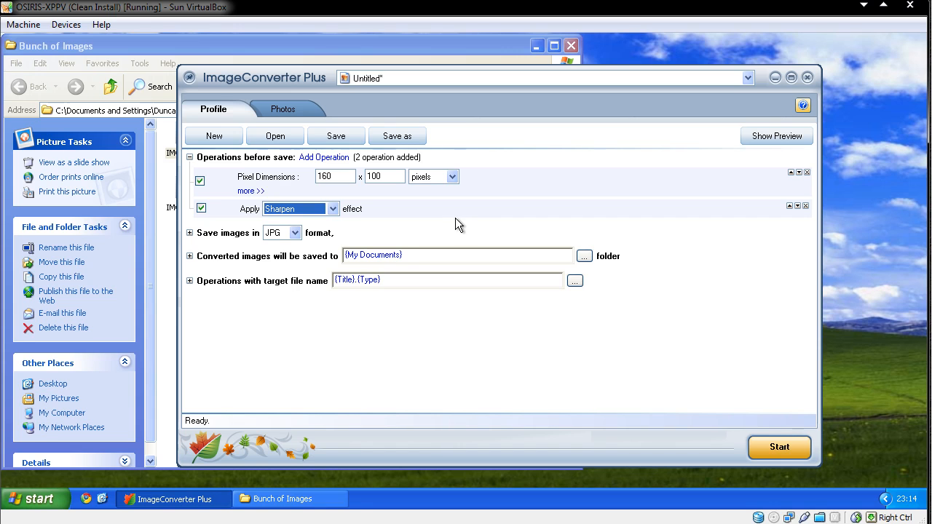
Set the converted images to be saved to the source path folder.
{"action": "left_click", "coordinate": [584, 256]}
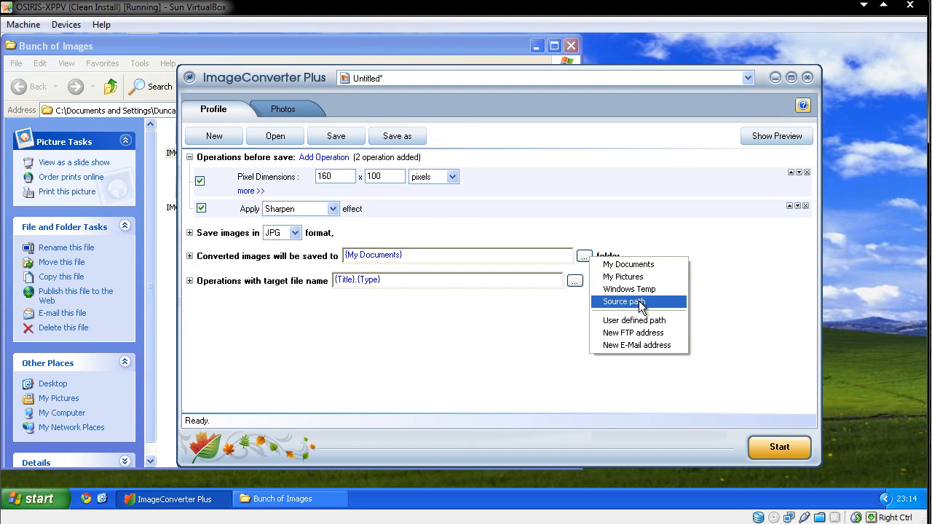
{"action": "left_click", "coordinate": [641, 306]}
{"action": "left_click", "coordinate": [172, 246]}
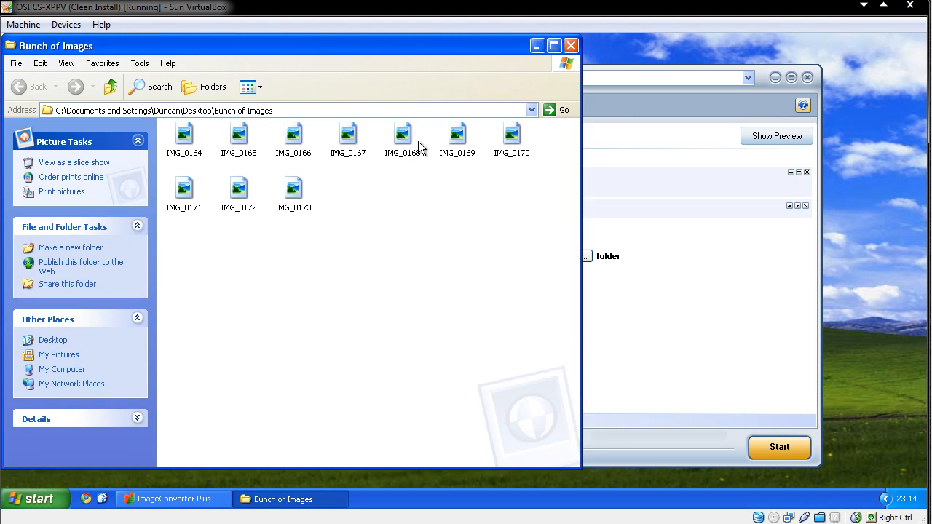
{"action": "left_click", "coordinate": [697, 266]}
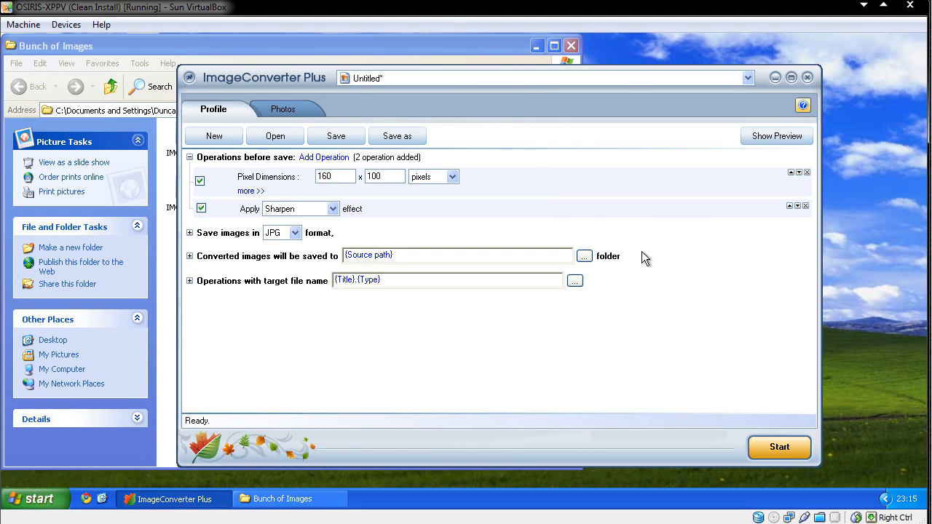
{"action": "left_click", "coordinate": [589, 256]}
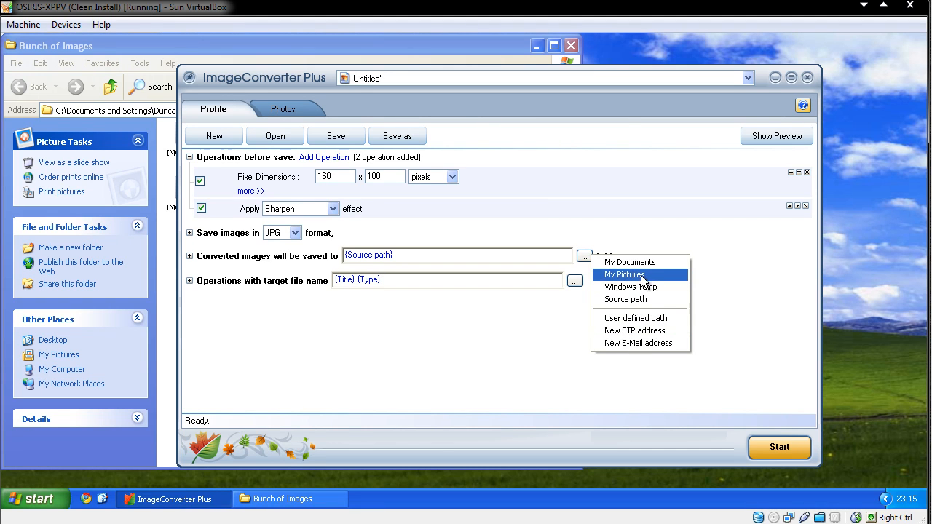
{"action": "left_click", "coordinate": [655, 227]}
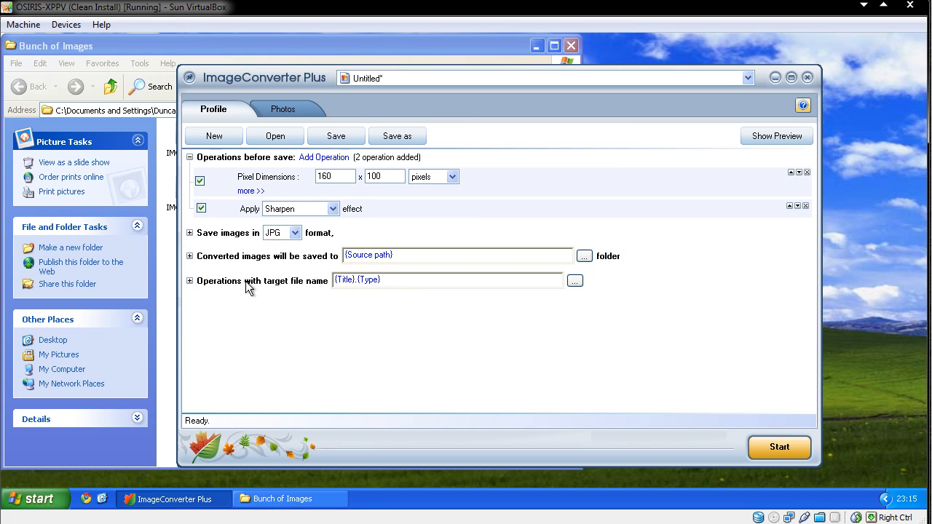
Review the target file name options and the available file name tokens.
{"action": "left_click", "coordinate": [188, 281]}
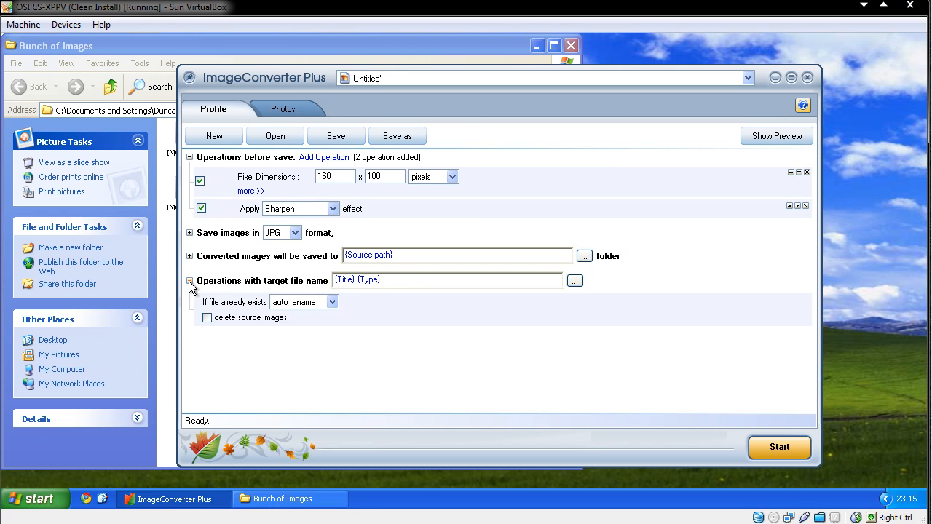
{"action": "left_click", "coordinate": [332, 303]}
{"action": "left_click", "coordinate": [329, 308]}
{"action": "left_click", "coordinate": [574, 281]}
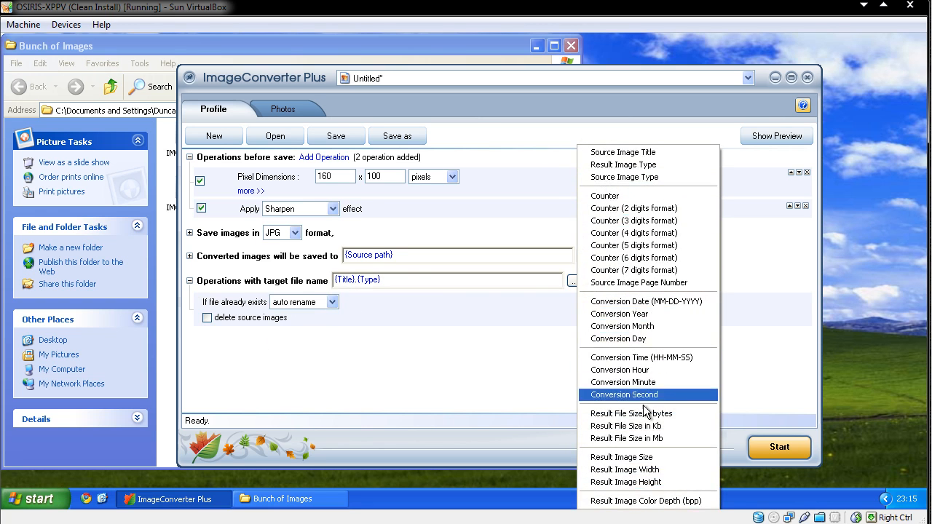
{"action": "left_click", "coordinate": [745, 241]}
{"action": "left_click", "coordinate": [189, 280]}
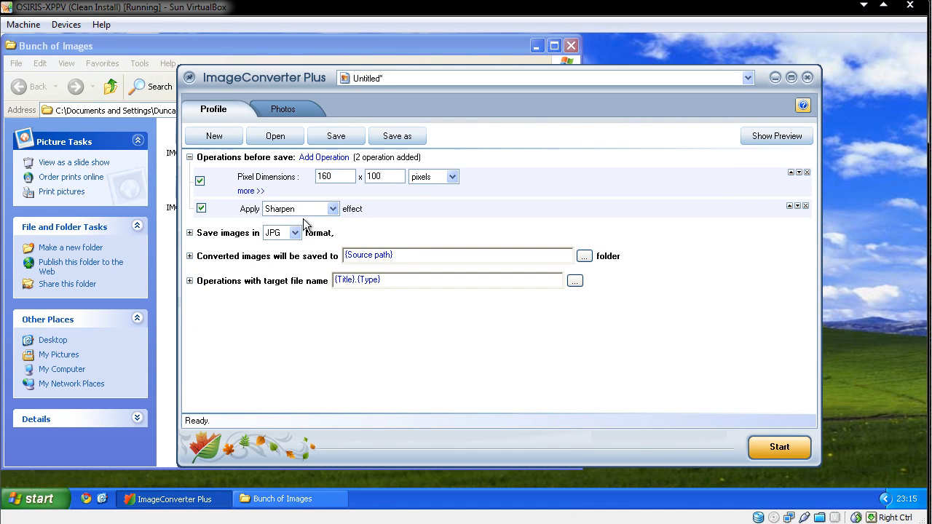
Save the profile under the name jpg, resized, sharpened.
{"action": "left_click", "coordinate": [331, 136]}
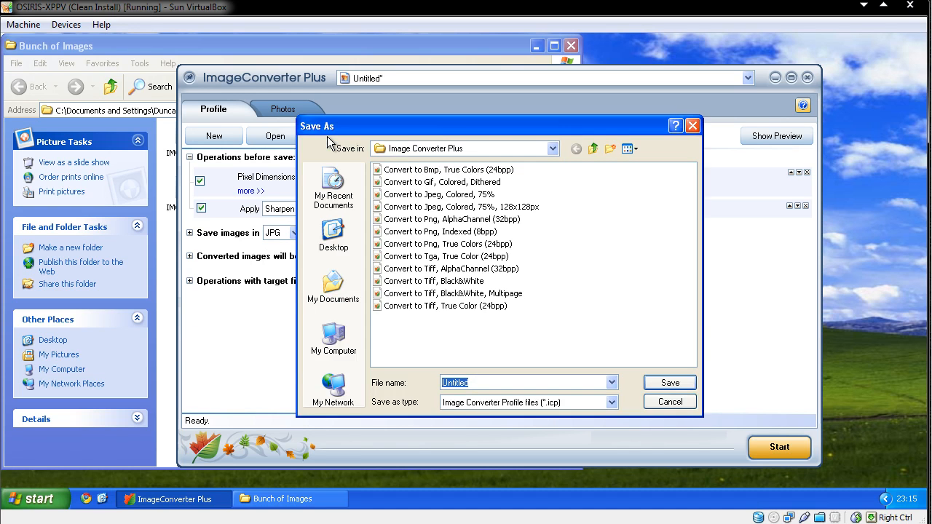
{"action": "key", "text": "BackSpace"}
{"action": "type", "text": "i"}
{"action": "type", "text": "pg, resized, sharpened"}
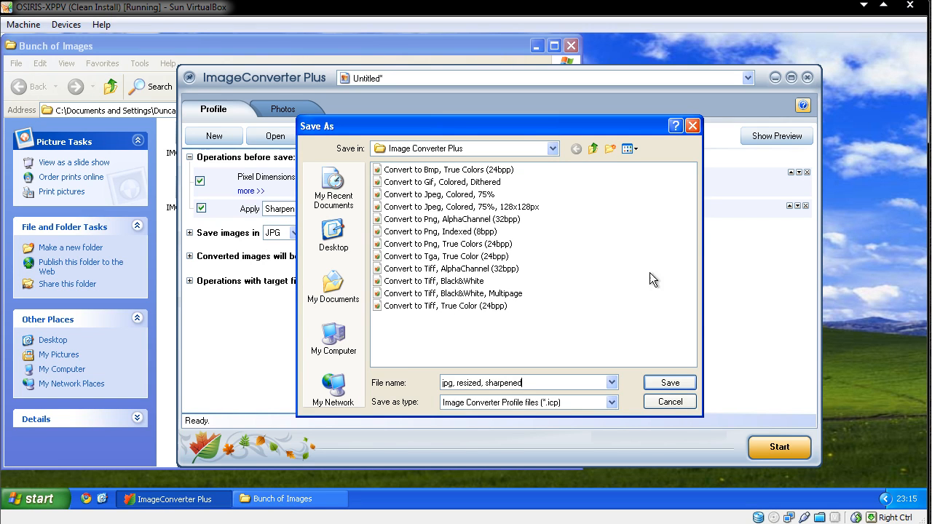
{"action": "left_click", "coordinate": [670, 379]}
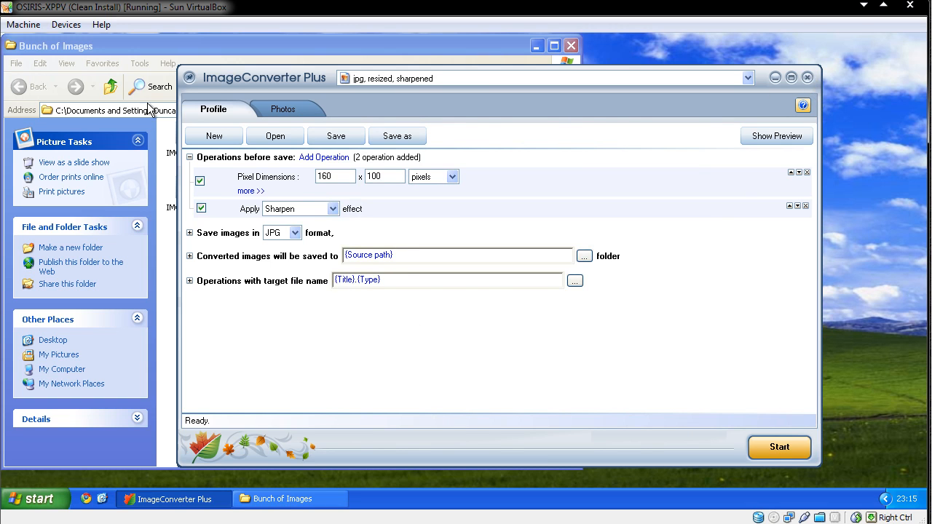
Close the image converter window.
{"action": "left_click", "coordinate": [290, 109]}
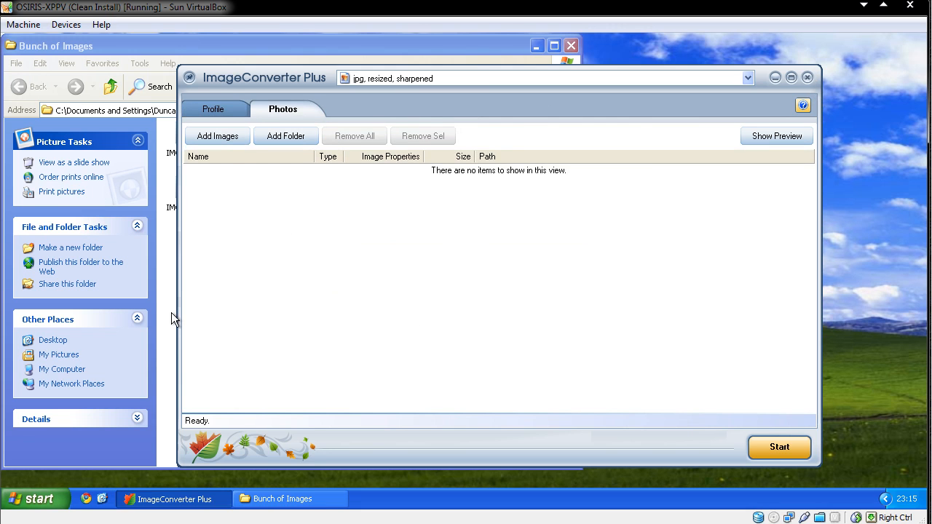
{"action": "left_click", "coordinate": [807, 77]}
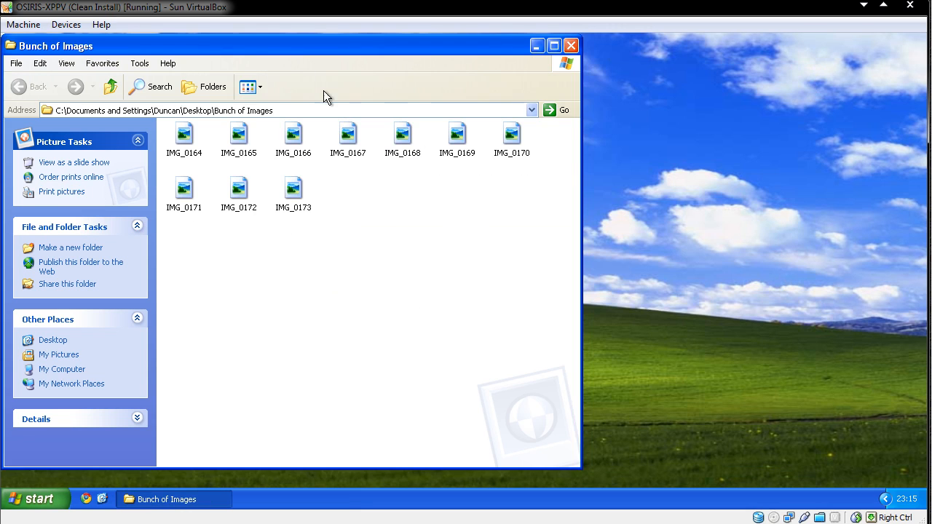
{"action": "left_click", "coordinate": [884, 499]}
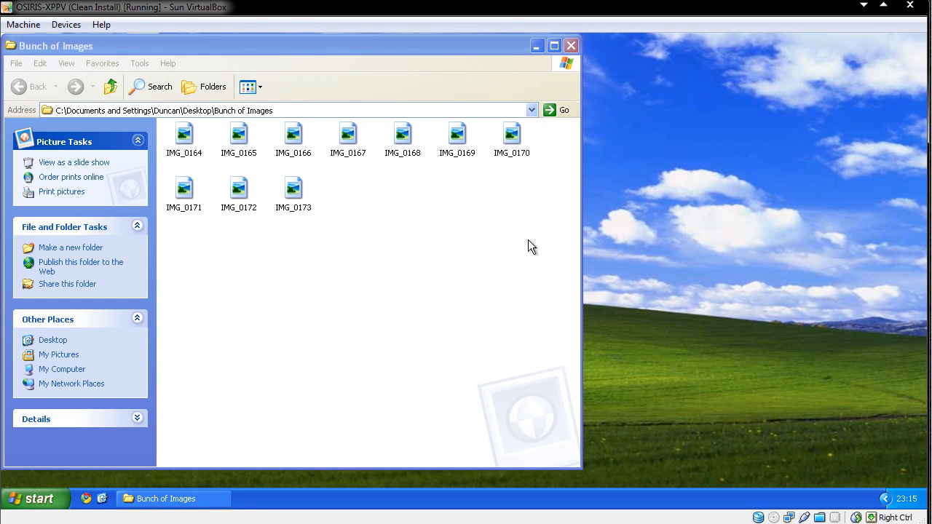
Select all the images in the folder and convert them with the jpg, resized, sharpened profile into the source path.
{"action": "left_click_drag", "start_coordinate": [530, 243], "coordinate": [170, 124]}
{"action": "right_click", "coordinate": [183, 133]}
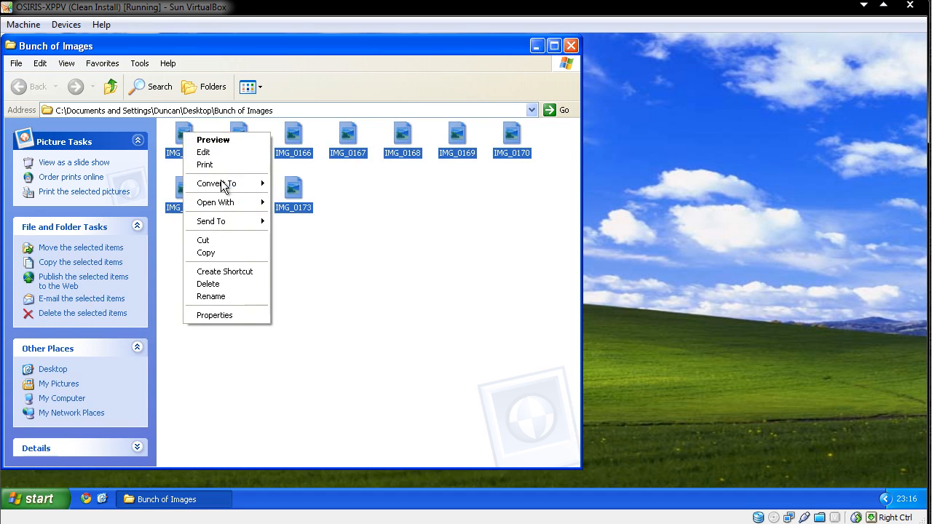
{"action": "mouse_move", "coordinate": [224, 187]}
{"action": "mouse_move", "coordinate": [294, 188]}
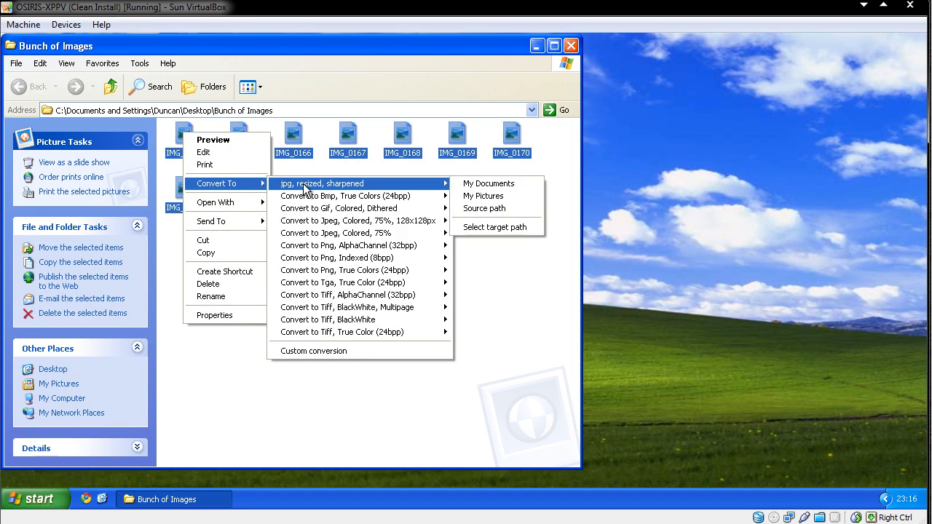
{"action": "left_click", "coordinate": [482, 209]}
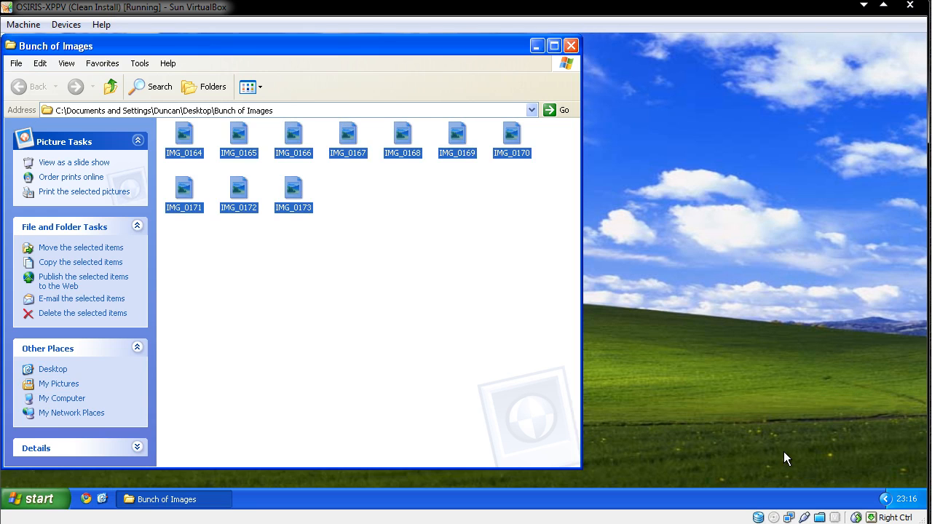
Inspect the converted files, including the icp file, and view IMG_0164 in the picture viewer before closing it.
{"action": "left_click", "coordinate": [401, 290]}
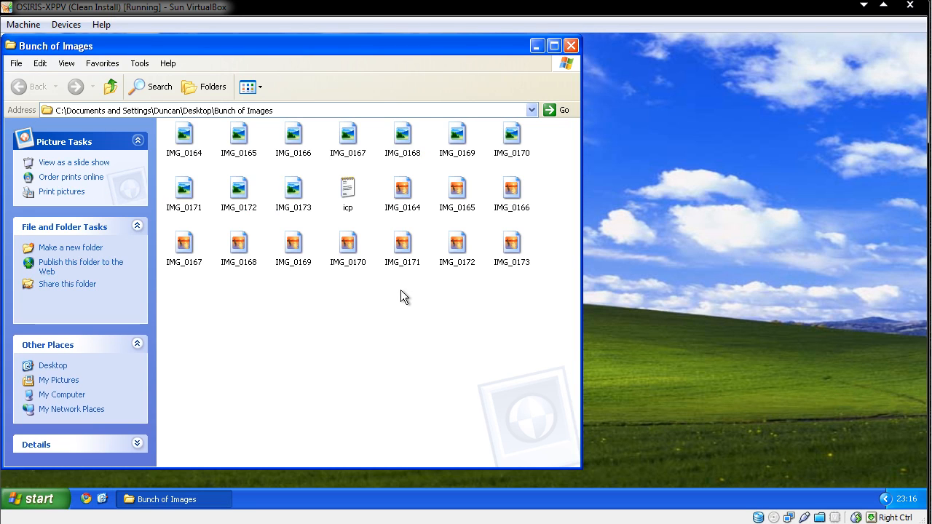
{"action": "left_click", "coordinate": [347, 184]}
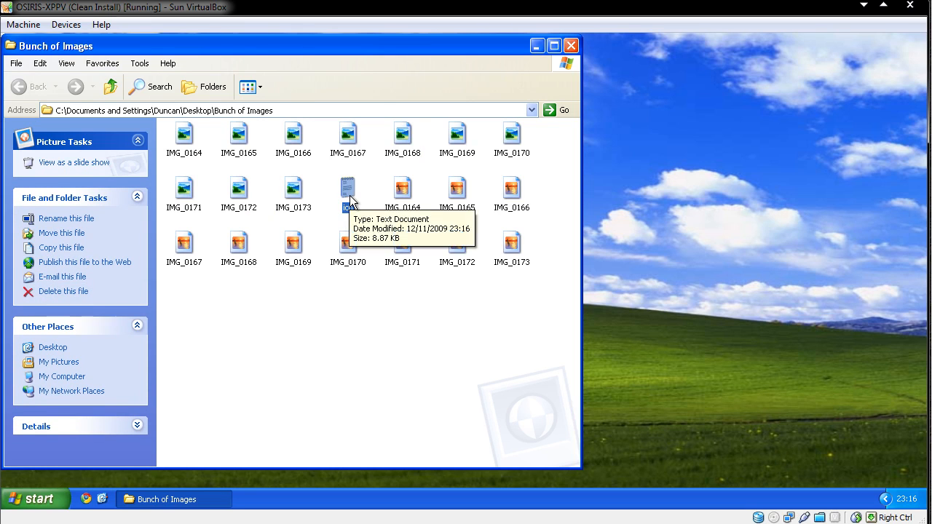
{"action": "left_click", "coordinate": [363, 308]}
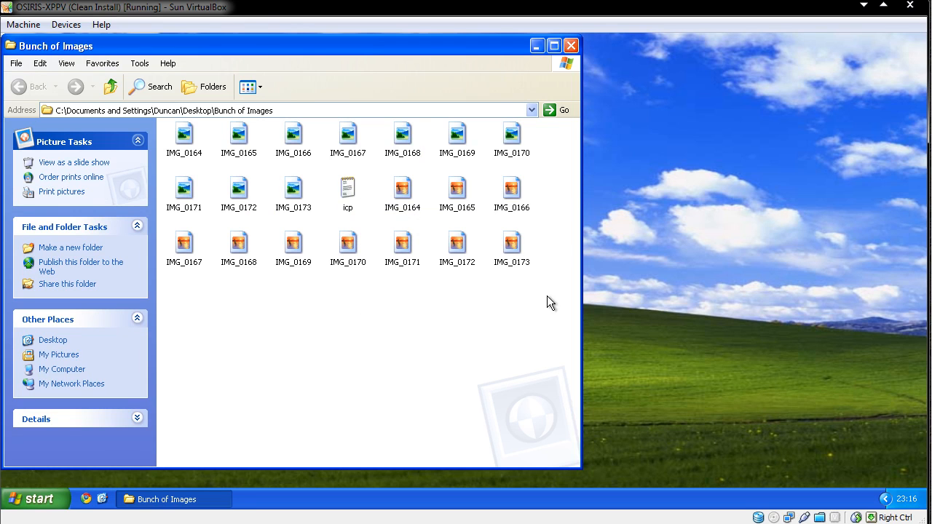
{"action": "double_click", "coordinate": [405, 213]}
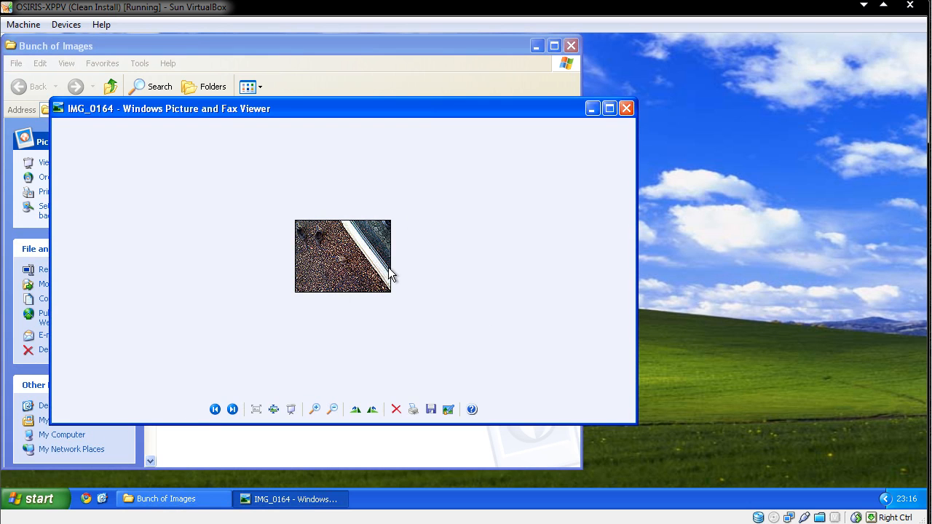
{"action": "left_click", "coordinate": [627, 108]}
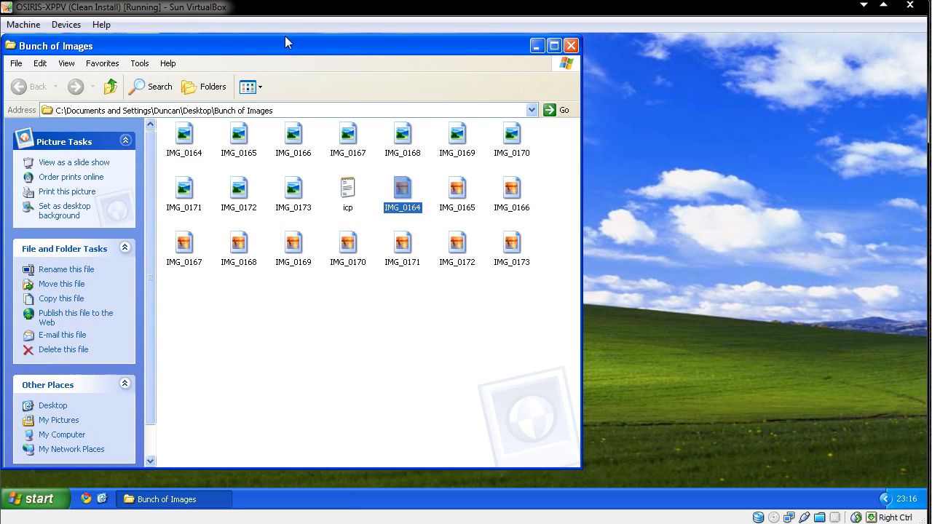
Move the Bunch of Images folder window aside, then close it to return to the desktop.
{"action": "left_click_drag", "start_coordinate": [323, 46], "coordinate": [592, 46]}
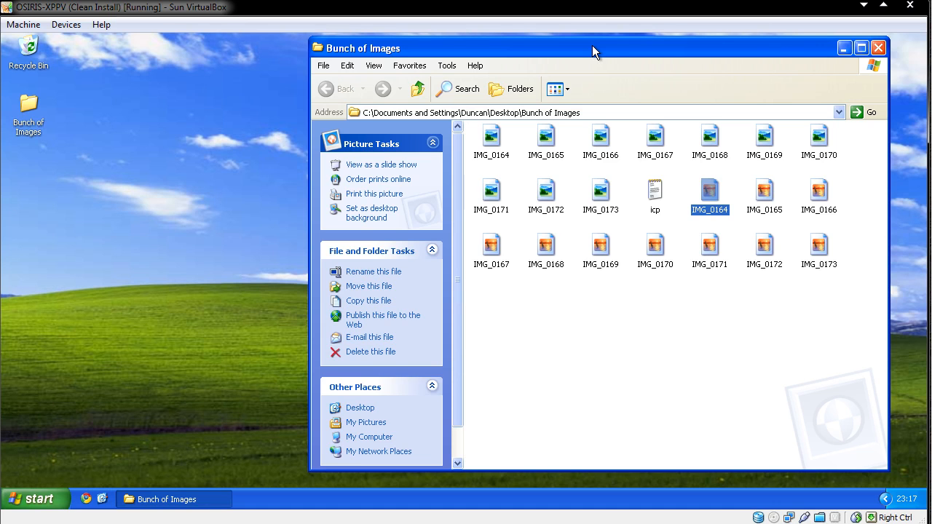
{"action": "left_click", "coordinate": [878, 48]}
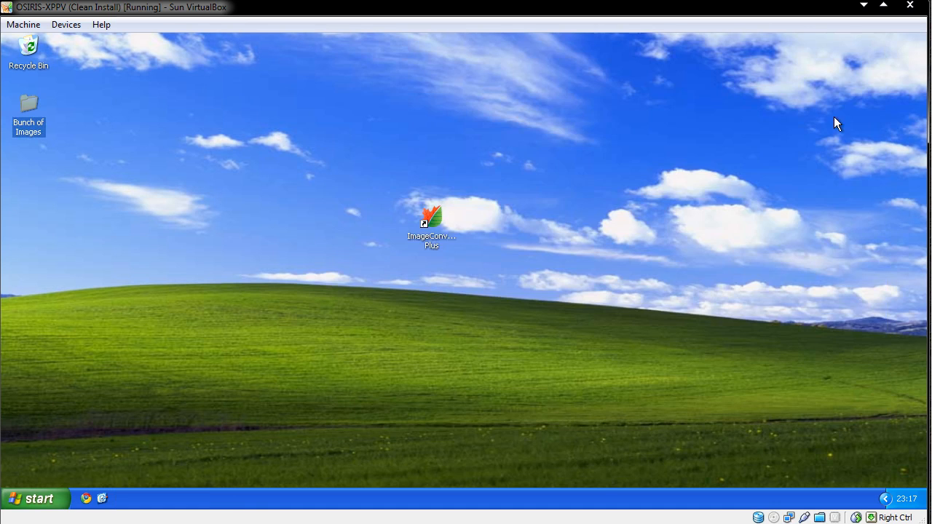
{"action": "left_click", "coordinate": [431, 219]}
{"action": "left_click", "coordinate": [495, 191]}
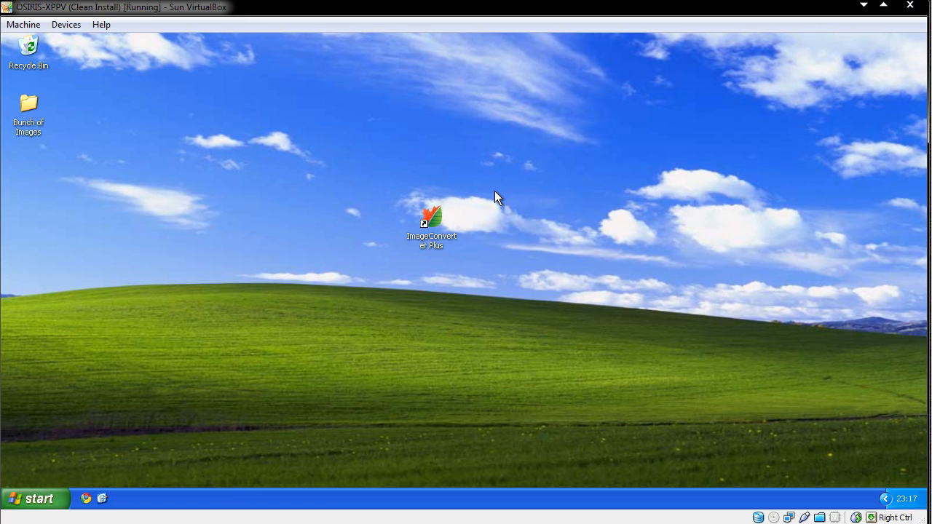